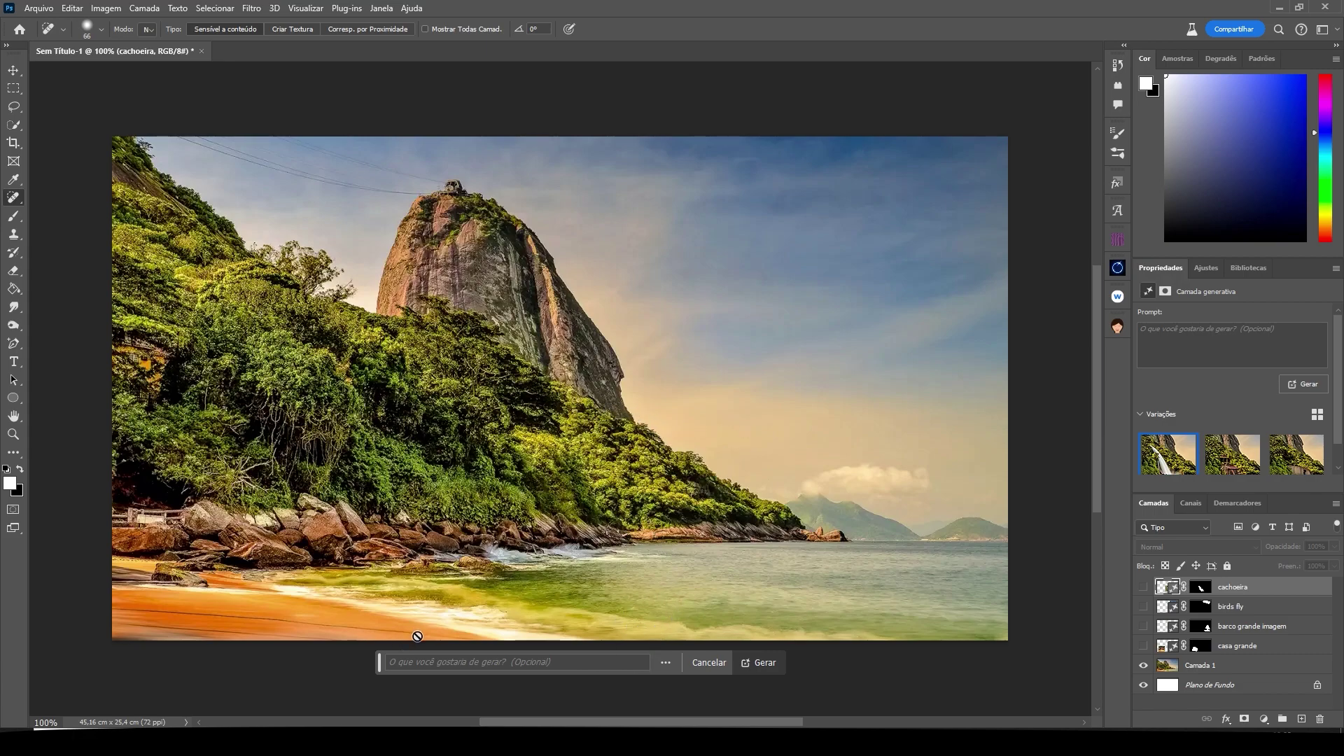
Step: Adjust the generation prompt text, then make the 'casa grande' layer visible to show the red-roofed house
mouse_move(378, 660)
left_mouse_down()
mouse_move(359, 657)
mouse_move(376, 629)
mouse_move(364, 653)
left_mouse_up()
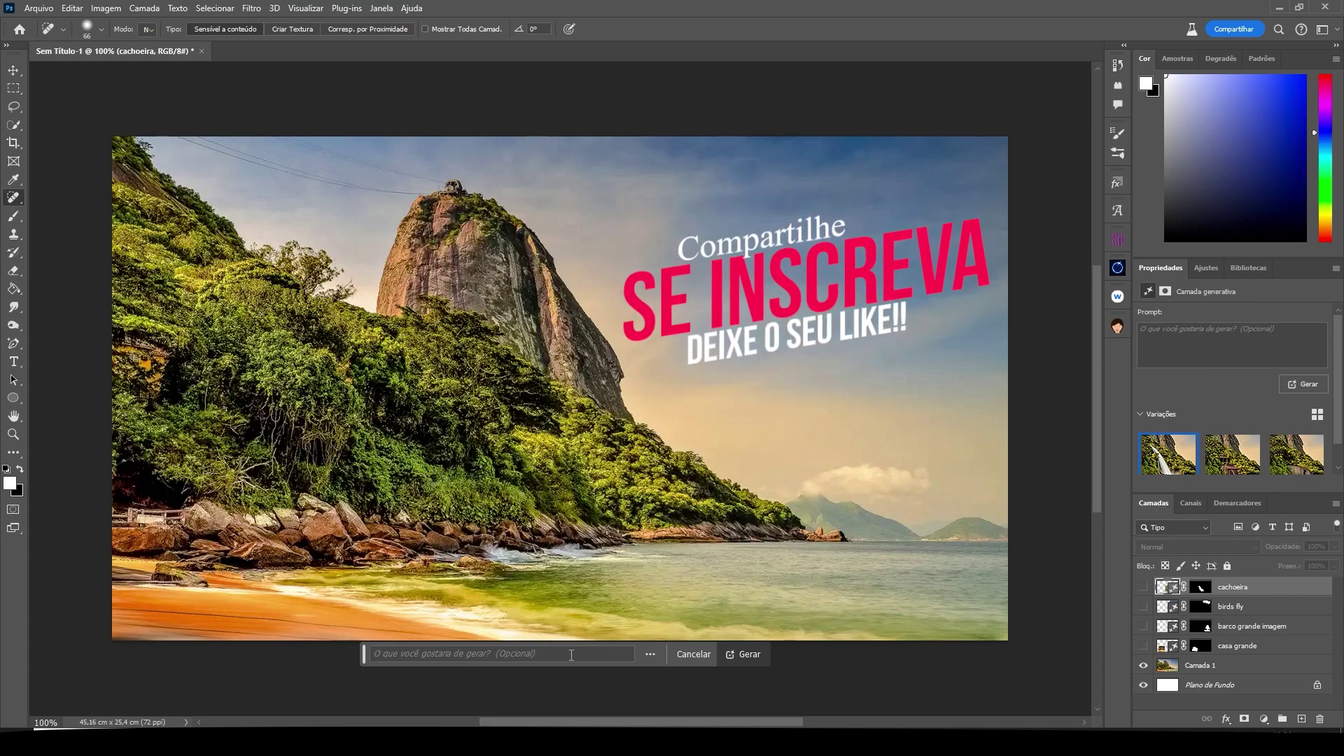
left_click_drag(536, 653, 368, 658)
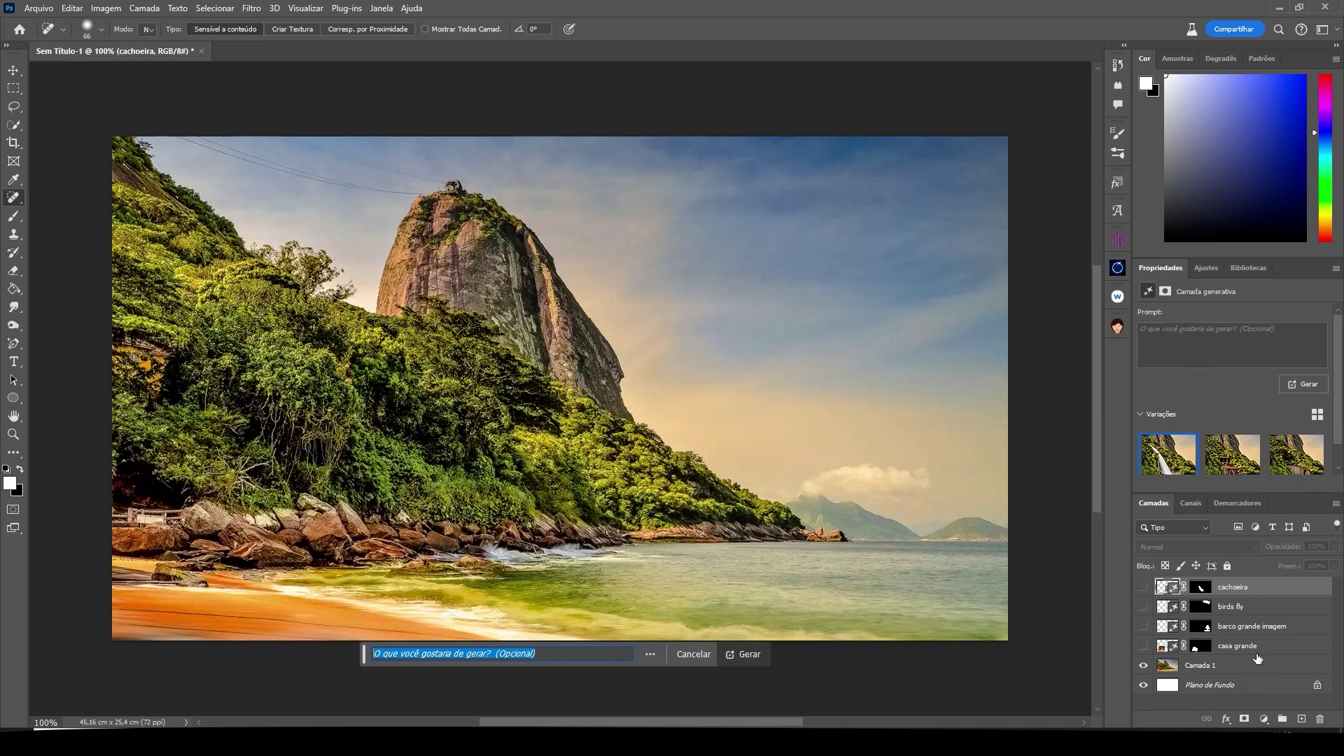
left_click_drag(535, 654, 367, 651)
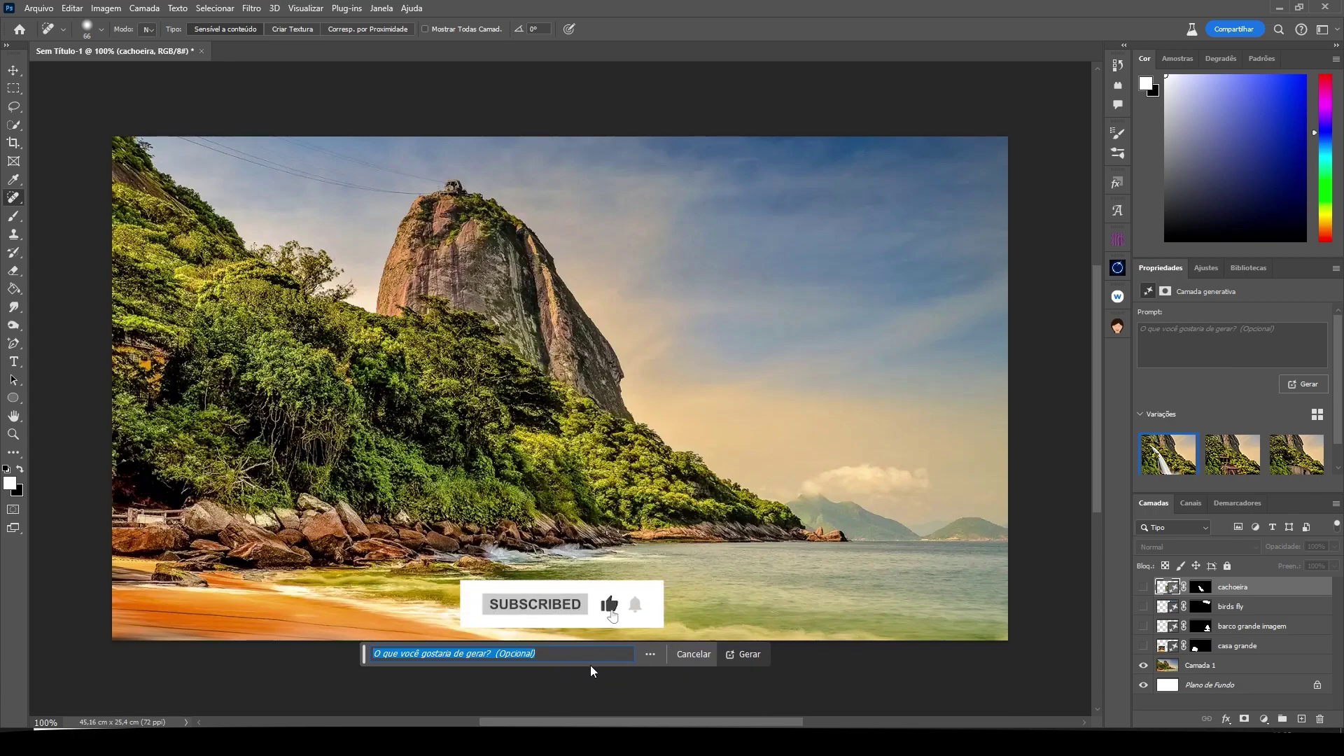
left_click(1141, 646)
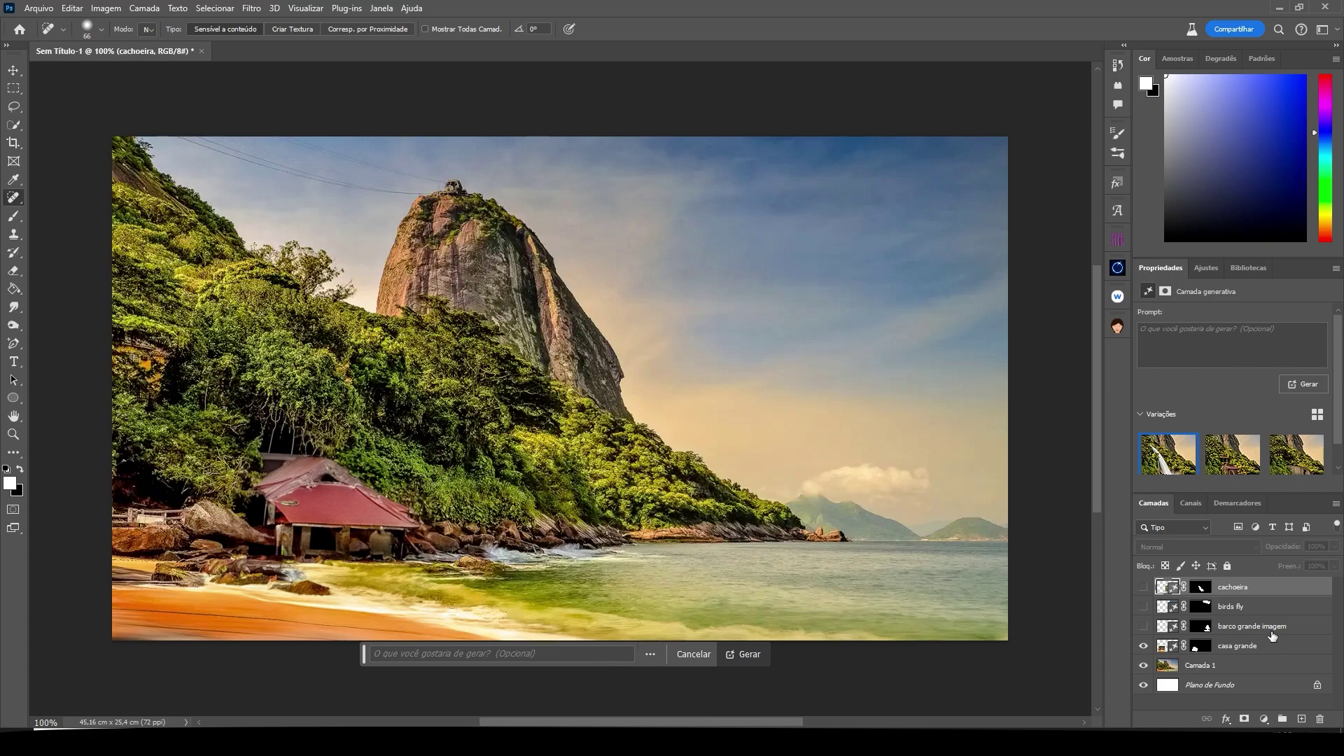
Step: Make the 'barco grande imagem' layer visible so the sailboat appears near the shore
left_click(1143, 627)
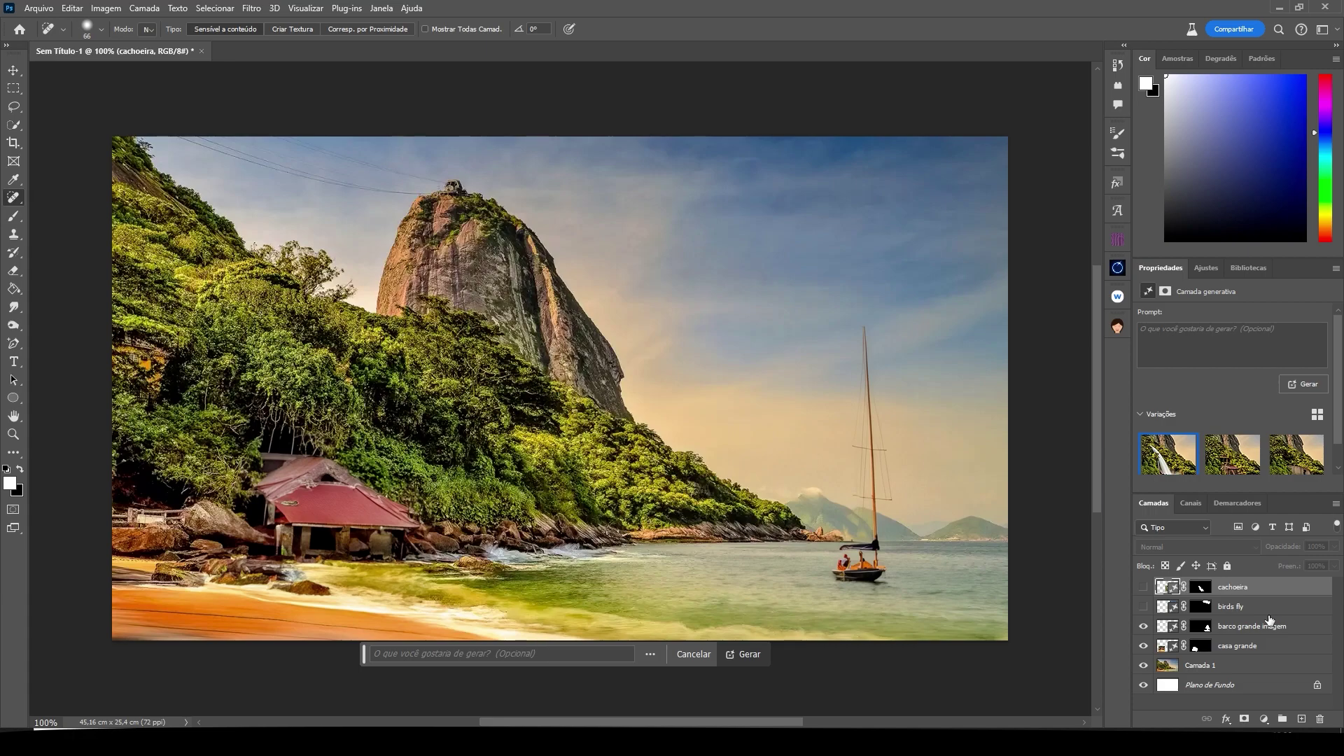
Step: Make the 'birds fly' layer visible so the flock appears across the sky
left_click(1144, 606)
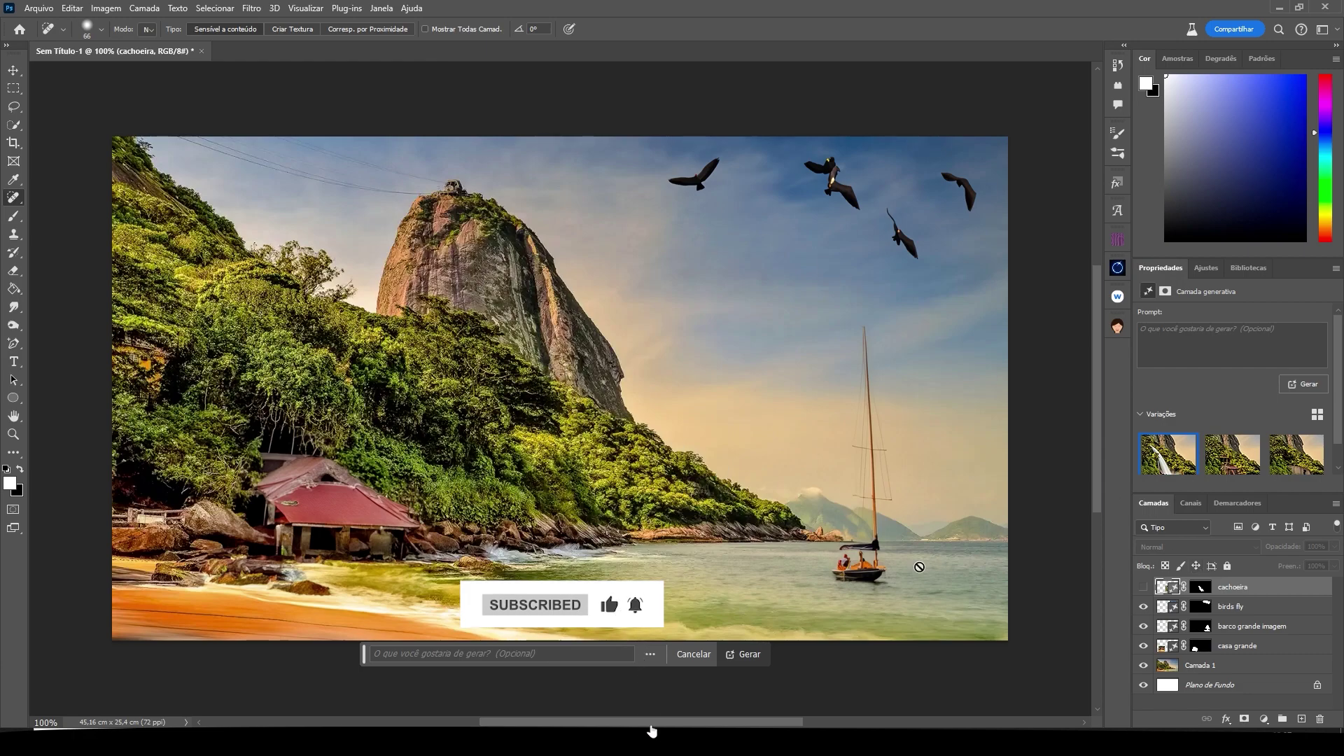
Step: Show the 'cachoeira' waterfall layer, brush over its misty base, and zoom back out
left_click(1143, 588)
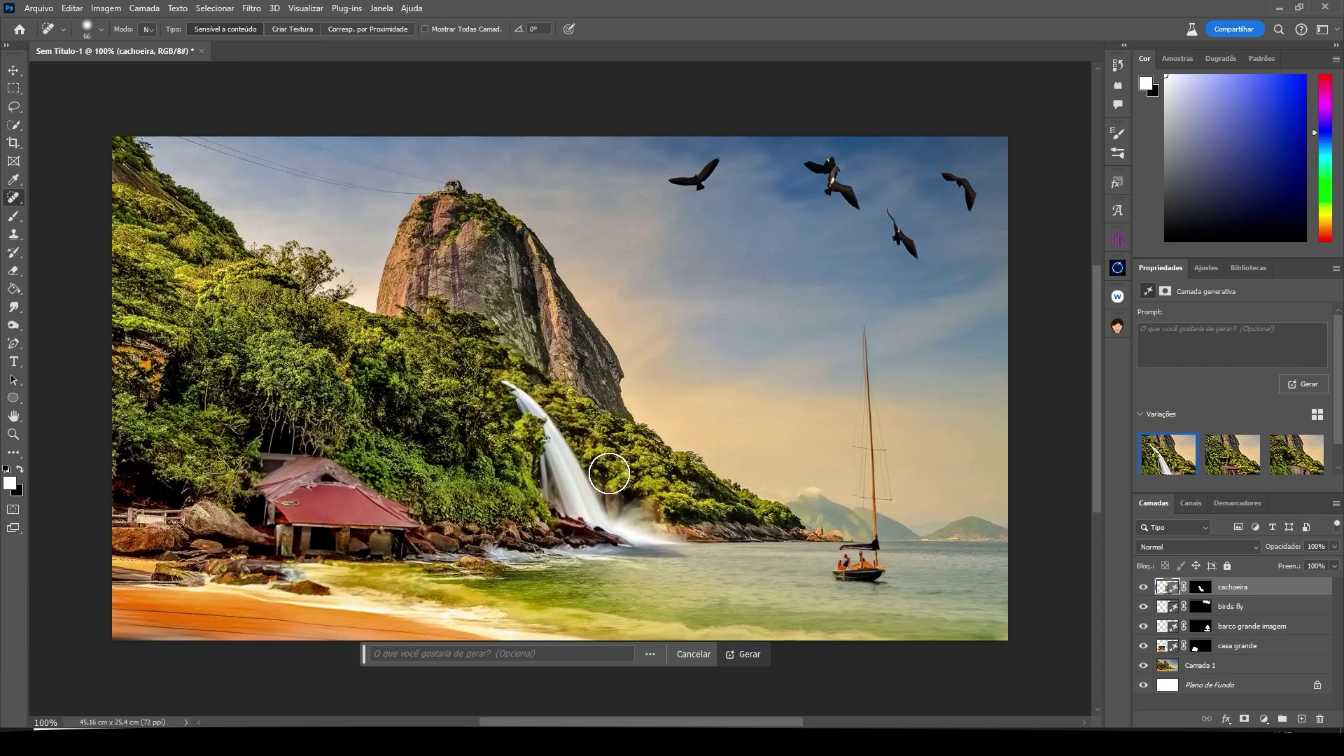
scroll(595, 448, "up", 5)
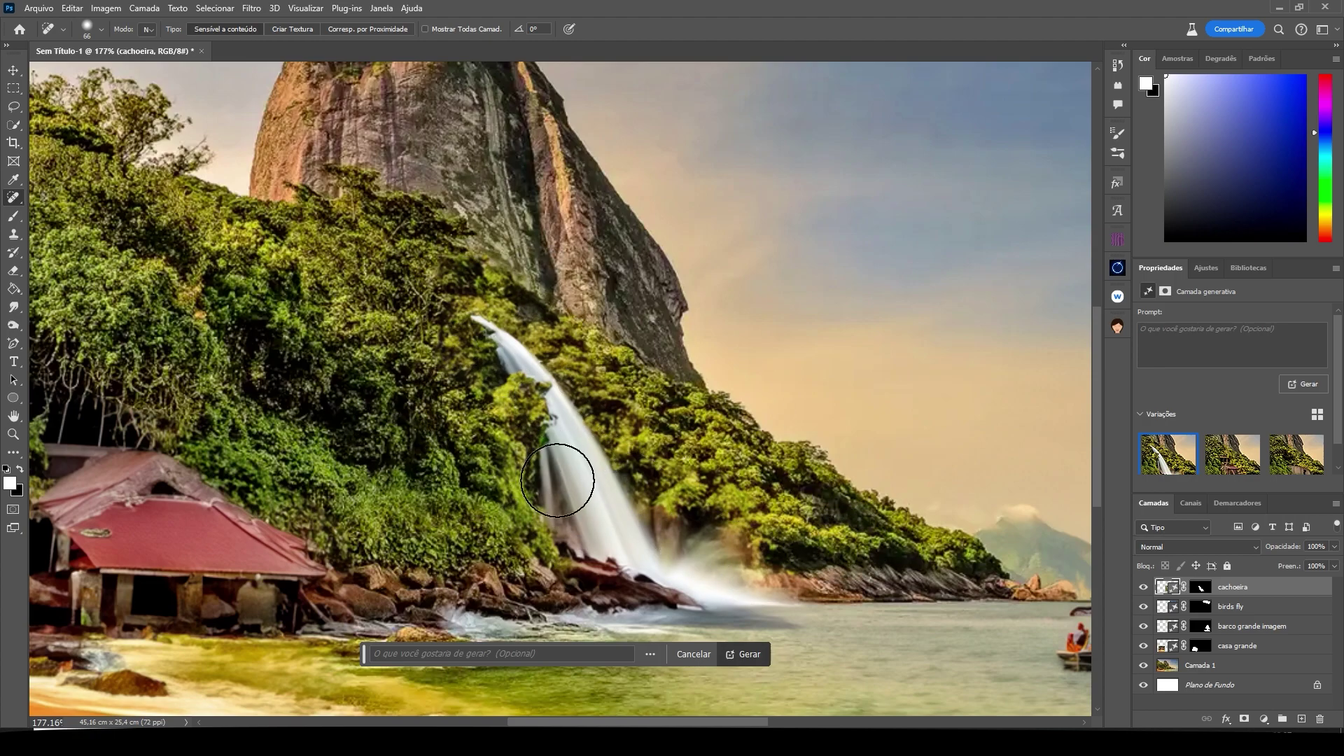
left_click_drag(681, 537, 680, 561)
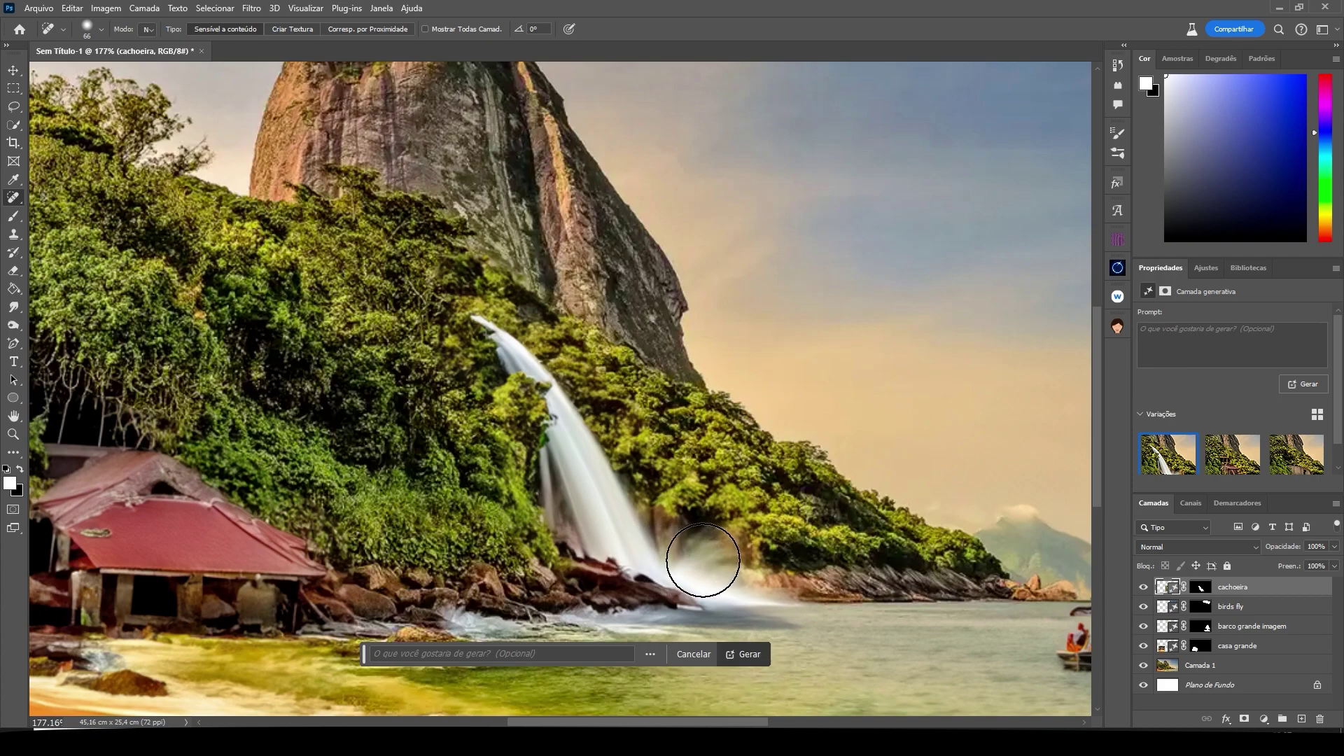
scroll(680, 561, "down", 1)
scroll(692, 567, "down", 2)
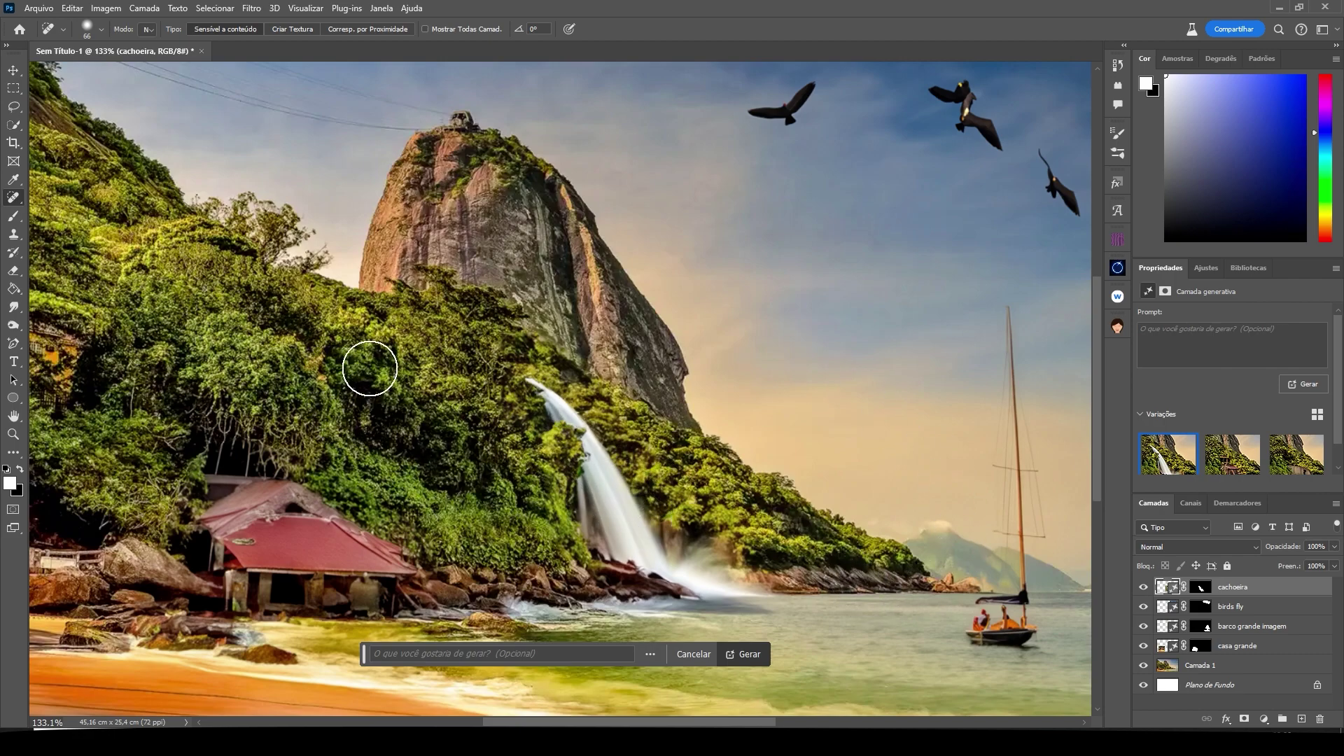
key("ctrl+minus")
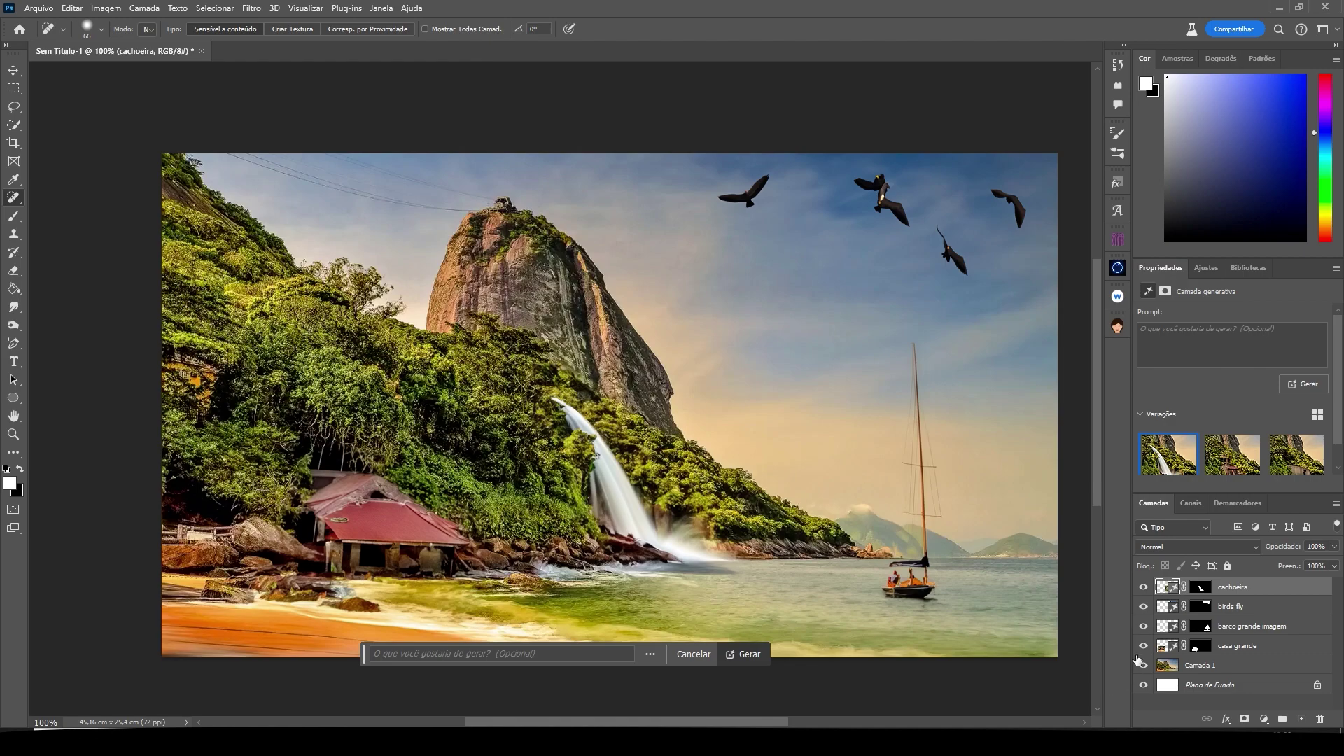
left_click_drag(1142, 647, 1145, 591)
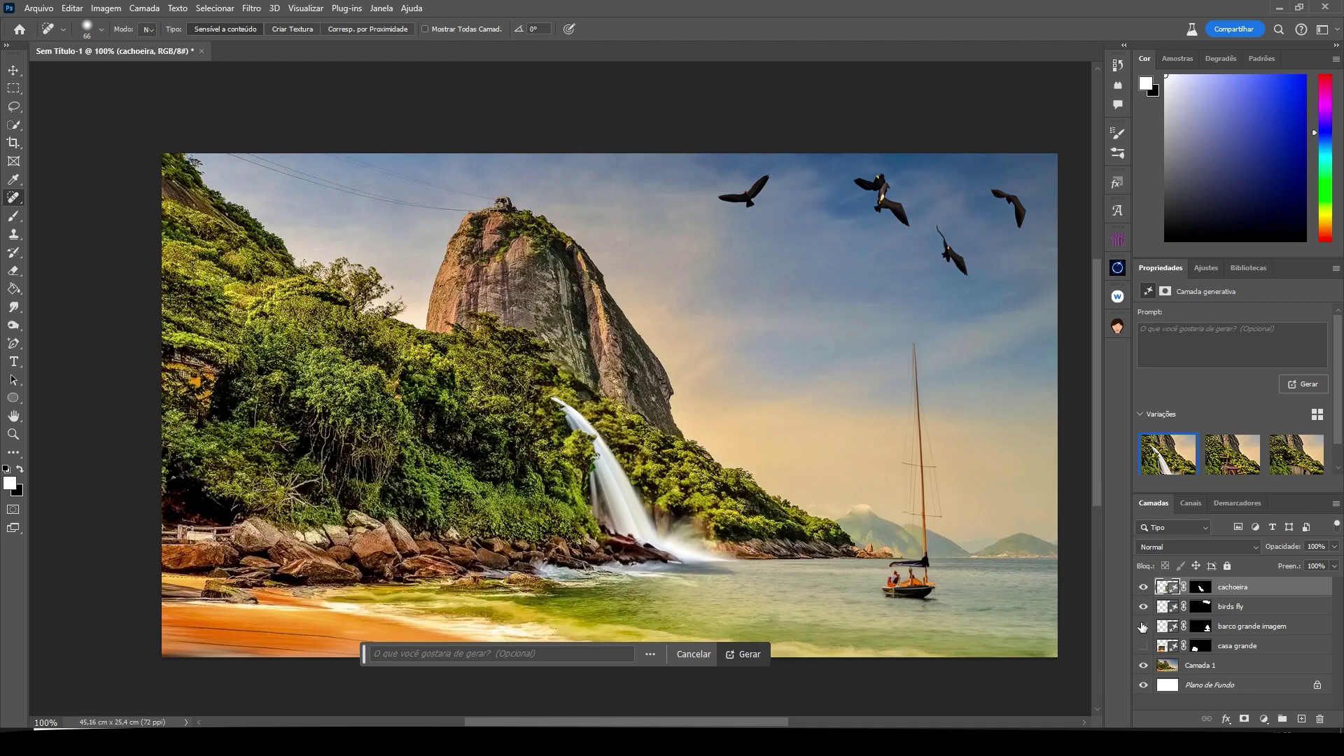
left_click(1143, 588)
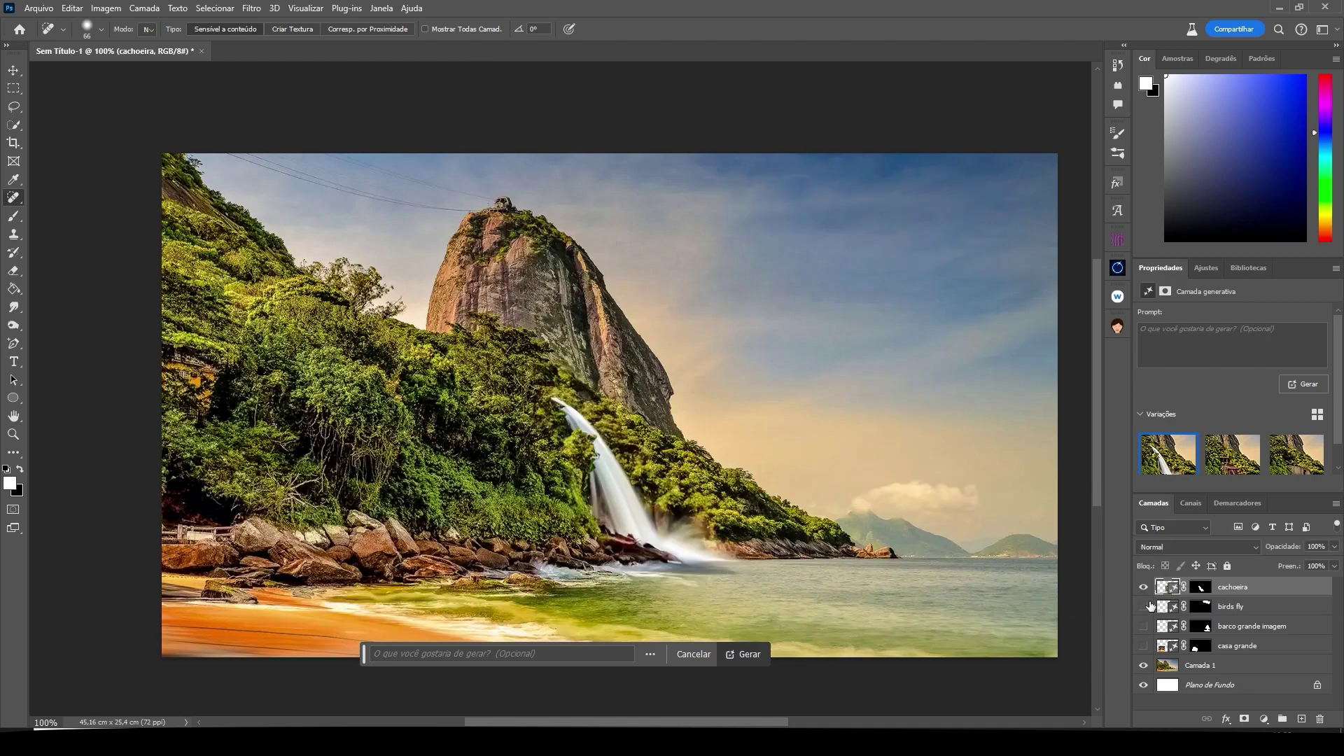
left_click(1143, 607)
left_click(1143, 646)
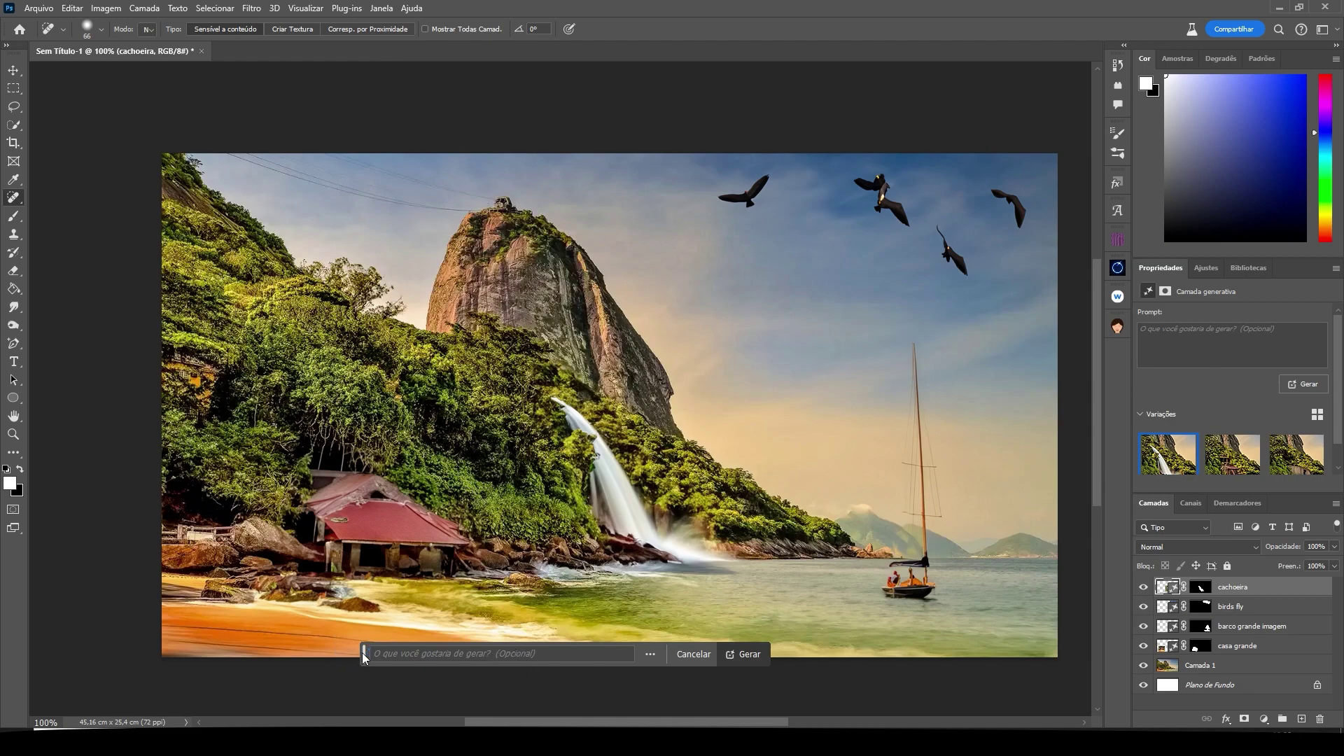
left_click_drag(363, 653, 397, 675)
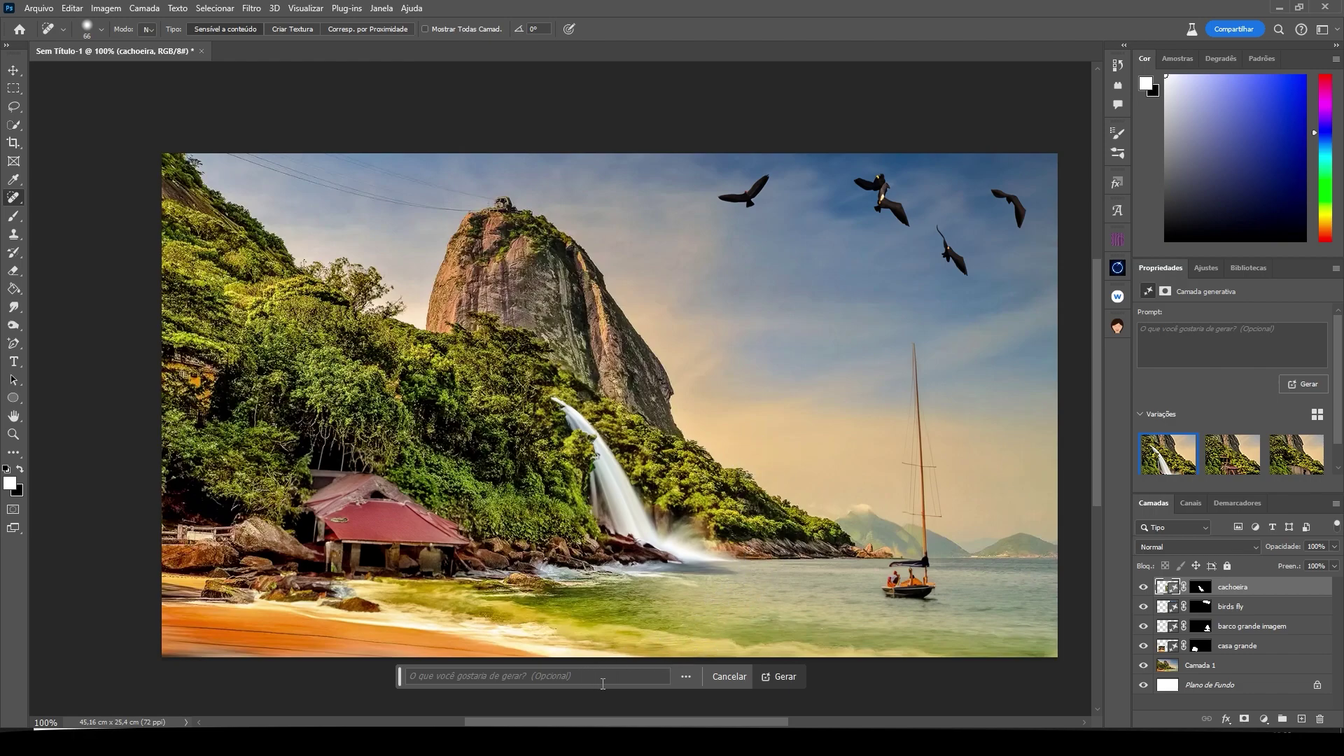
left_click_drag(602, 676, 408, 676)
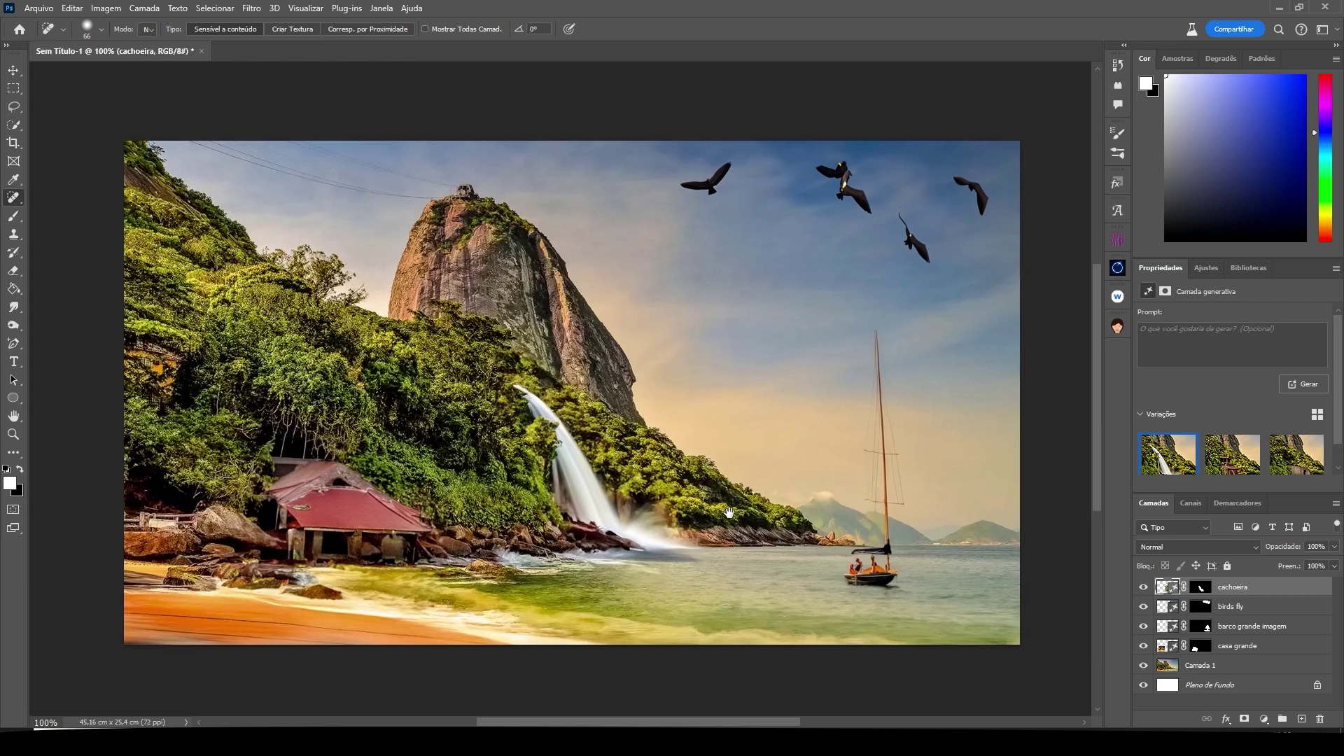
left_click_drag(769, 527, 736, 515)
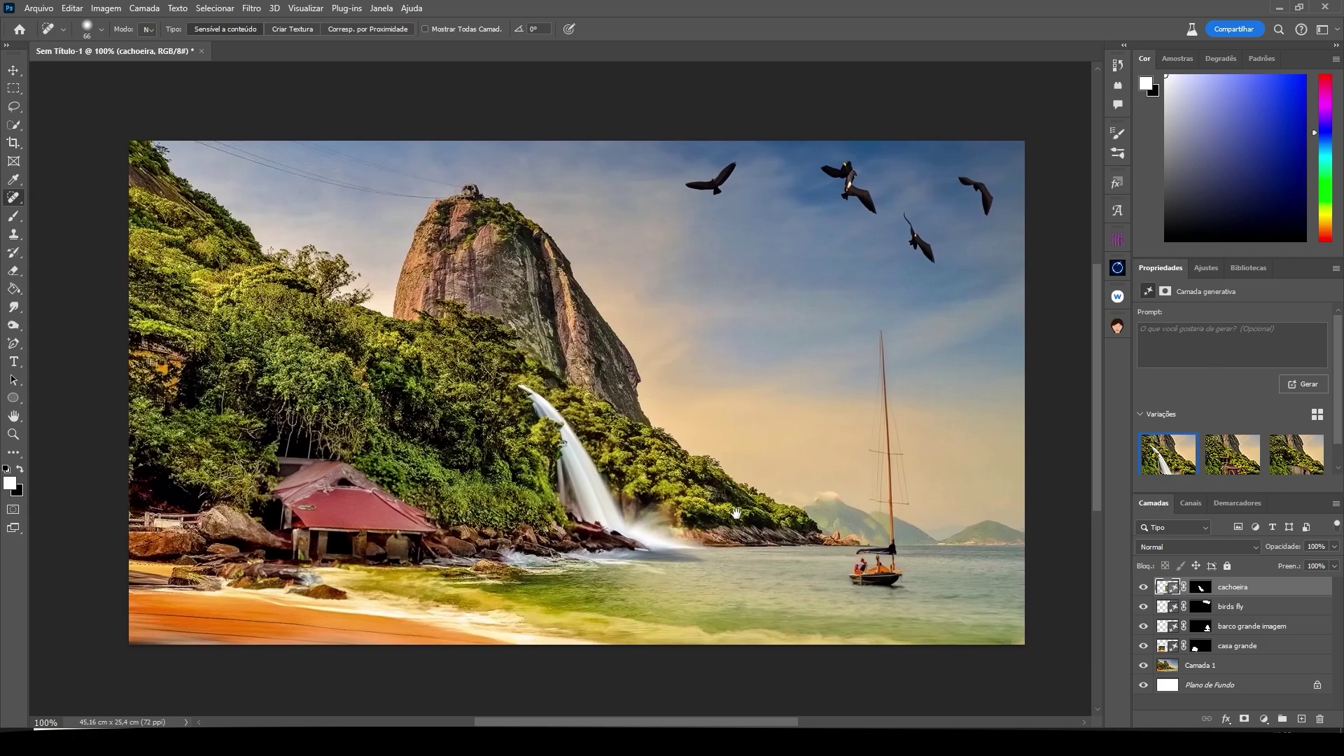